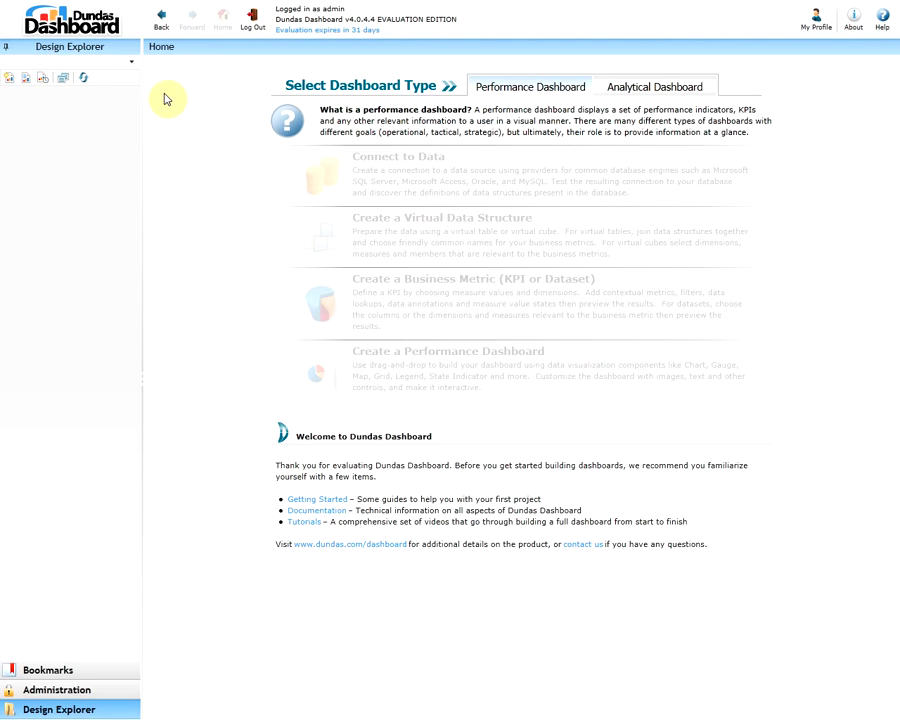
# Create and open a new project named 'Data Flow Video'.
pyautogui.click(108, 63)
pyautogui.click(110, 77)
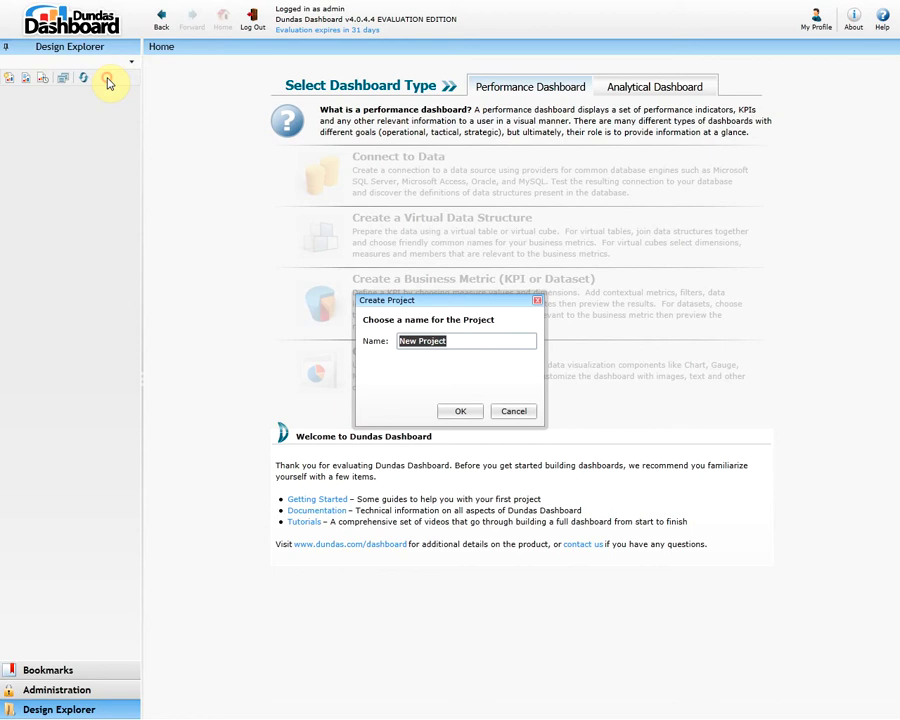
pyautogui.write('Data Fl')
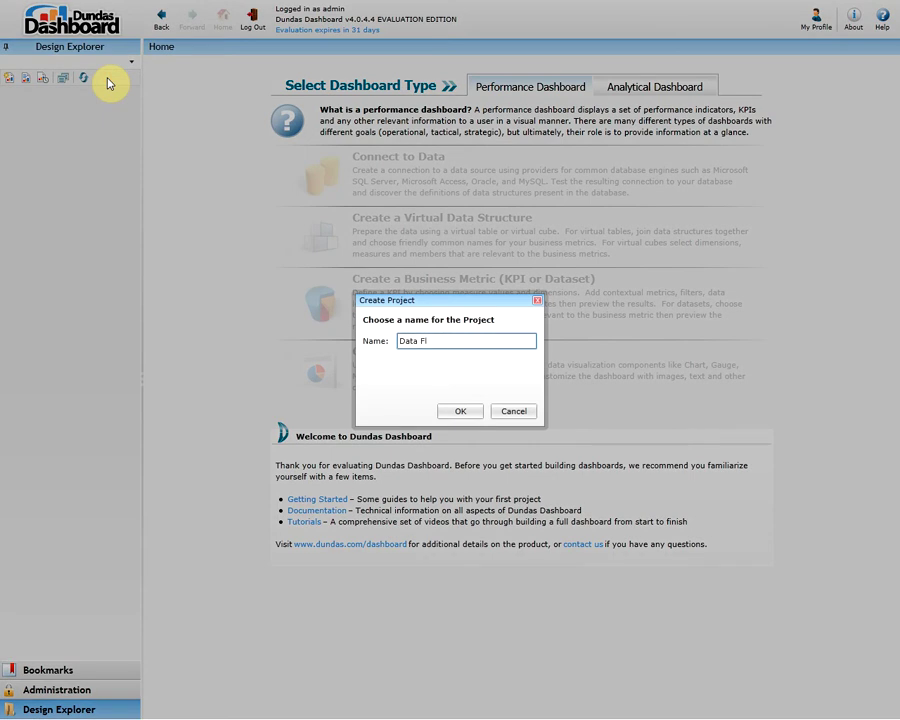
pyautogui.write('ow Video')
pyautogui.press('Return')
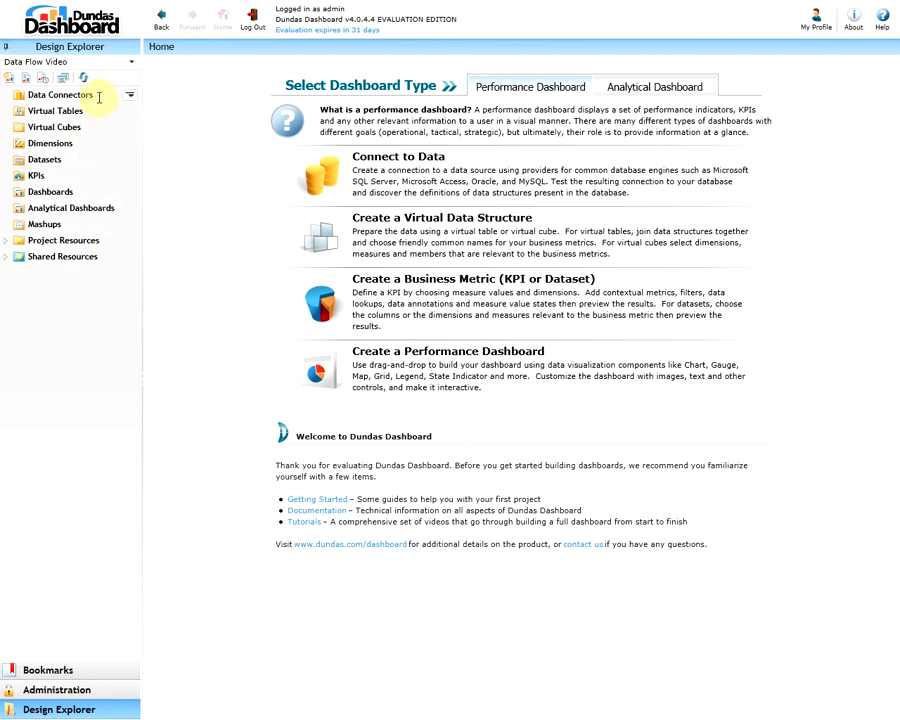
# Add a new data connector named 'DC data flow video'.
pyautogui.click(130, 95)
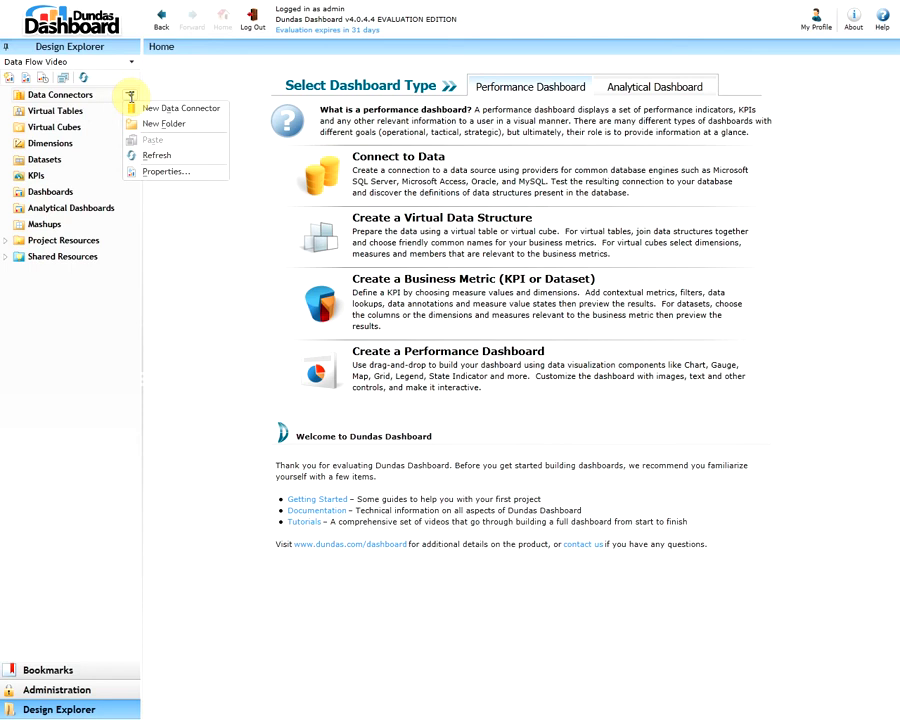
pyautogui.click(170, 108)
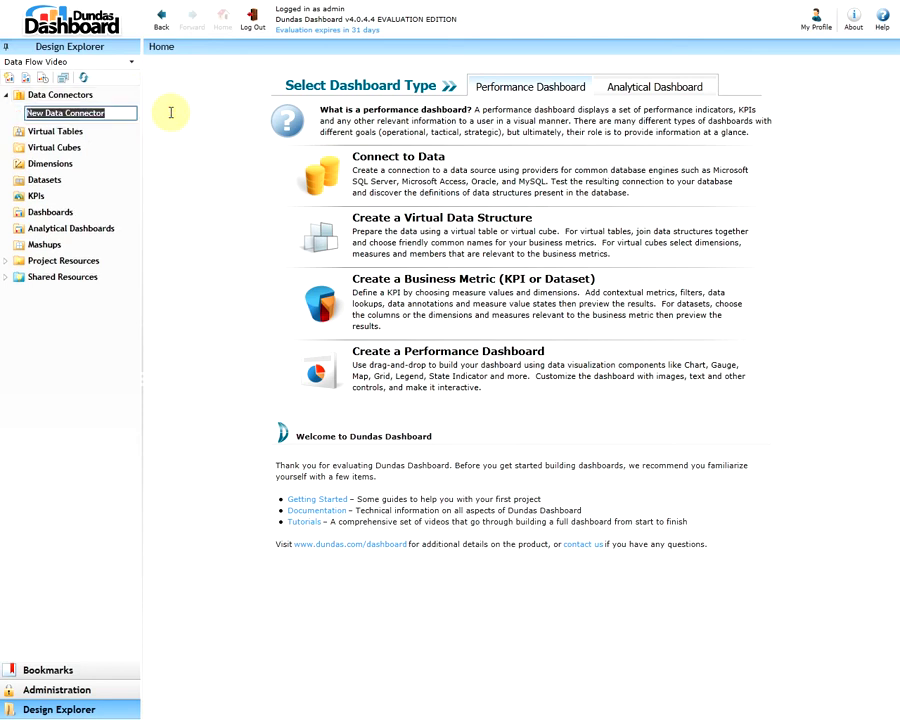
pyautogui.write('DC')
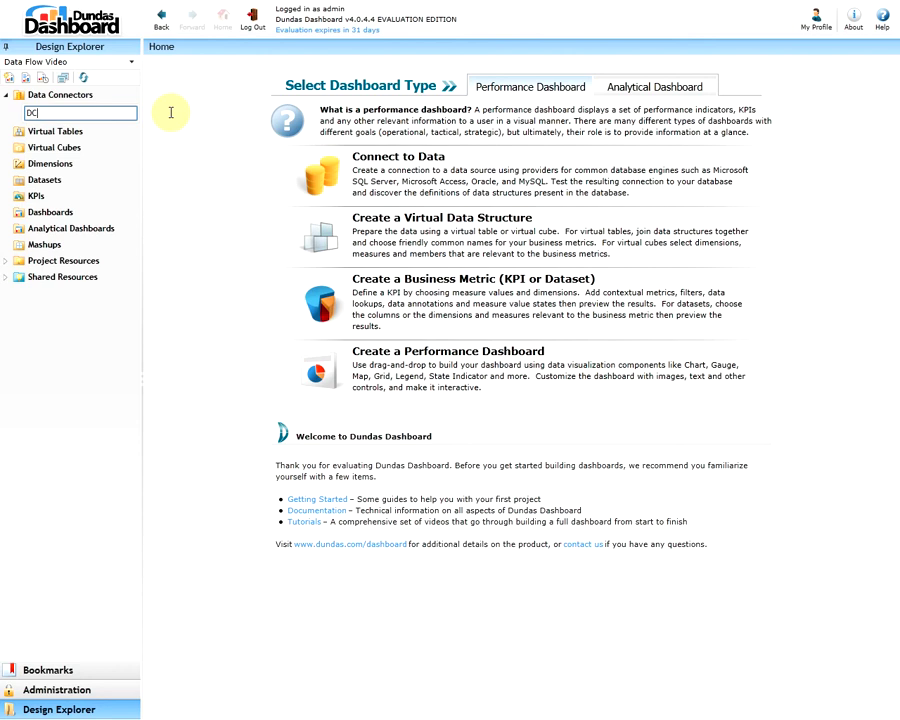
pyautogui.write(' data flow video')
pyautogui.press('Return')
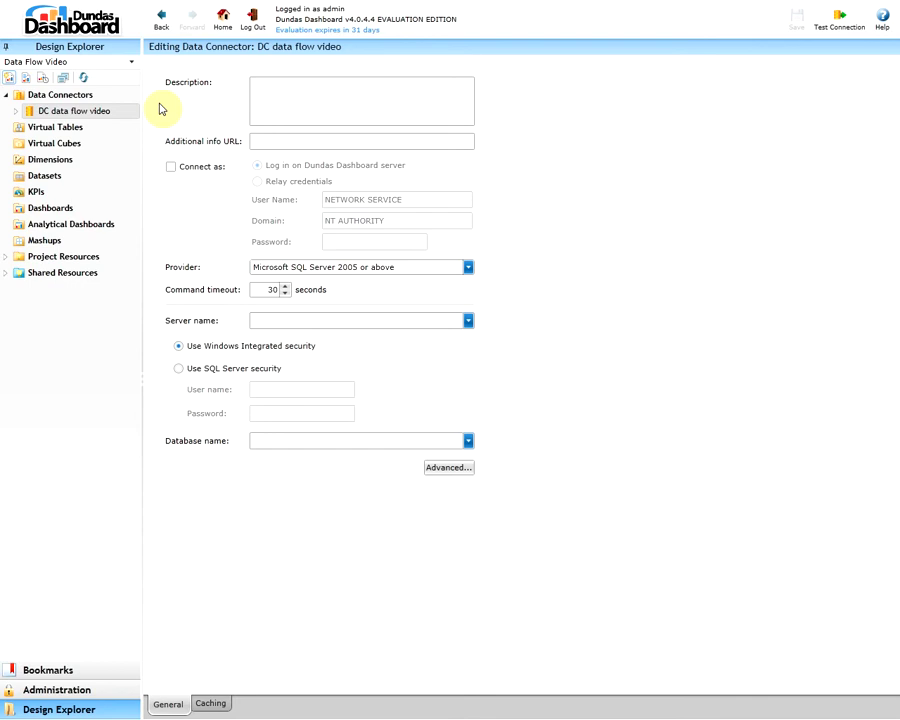
pyautogui.click(334, 321)
pyautogui.write('miket')
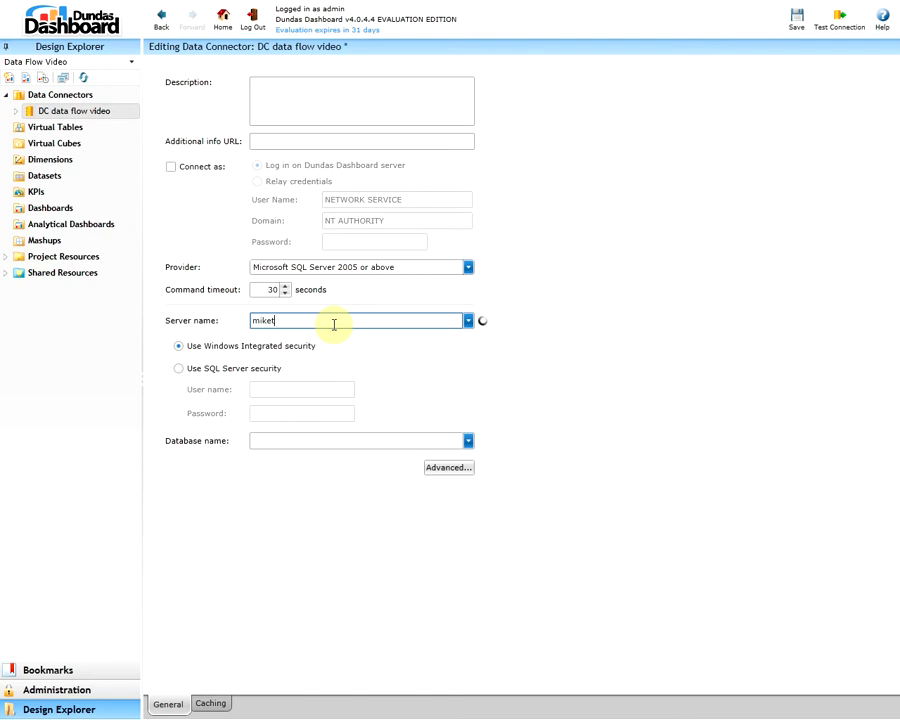
pyautogui.click(335, 336)
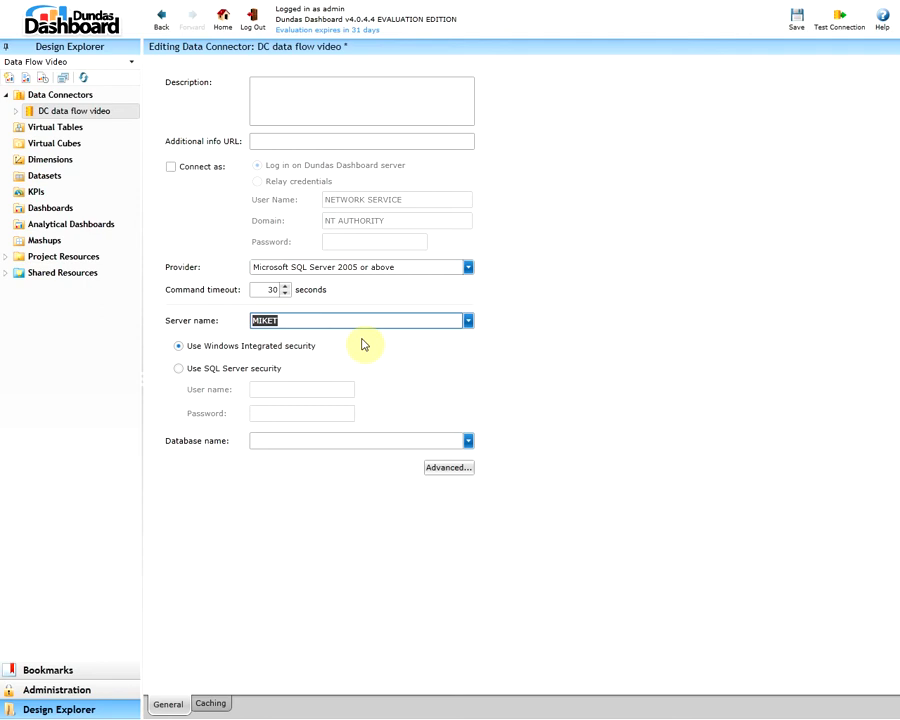
pyautogui.click(468, 441)
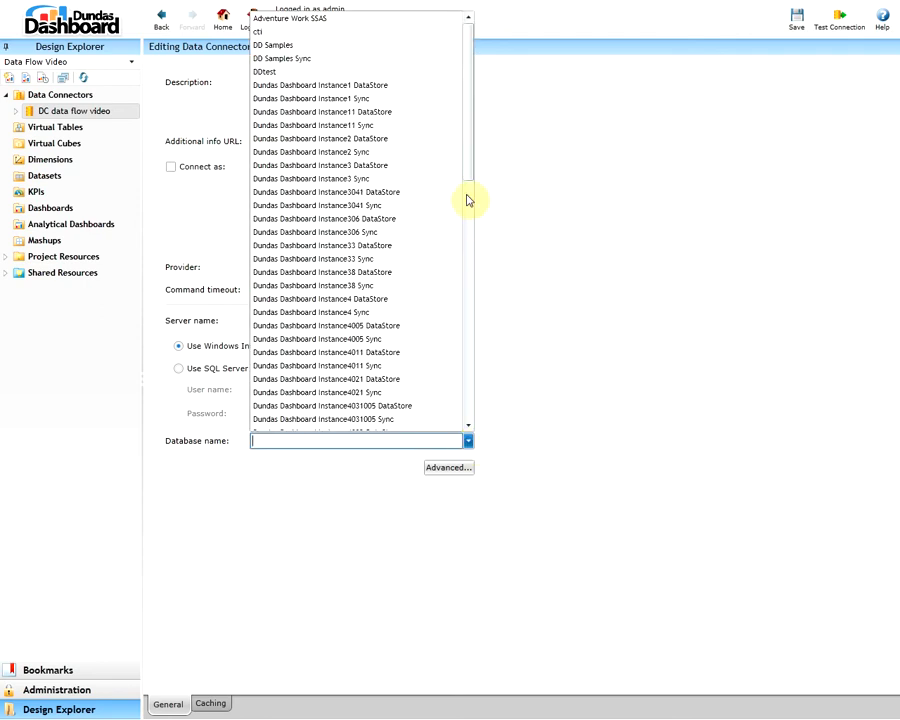
pyautogui.moveTo(467, 200); pyautogui.dragTo(470, 418)
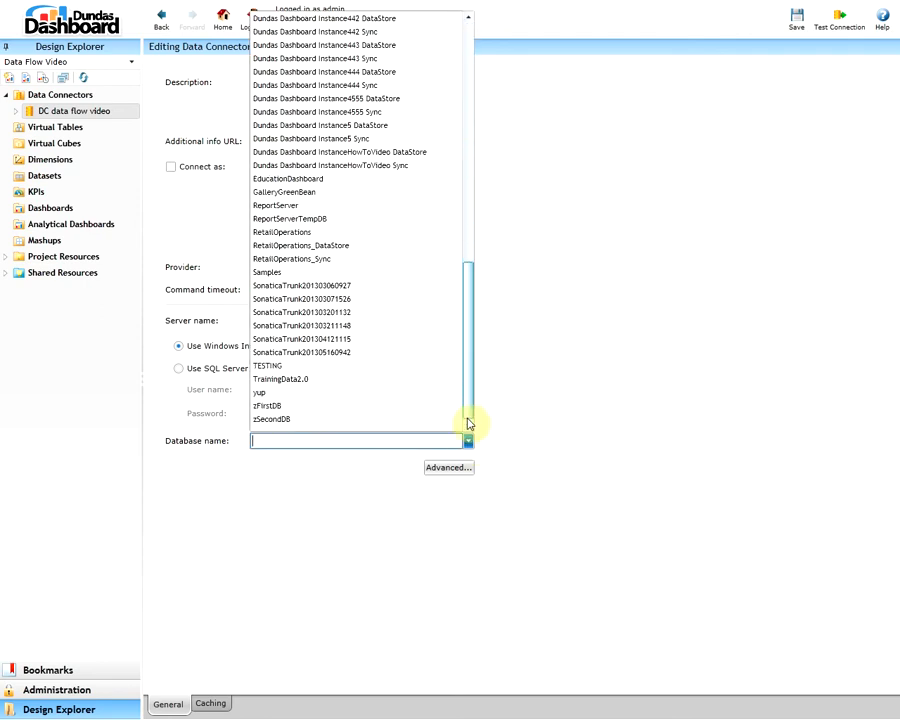
pyautogui.click(353, 287)
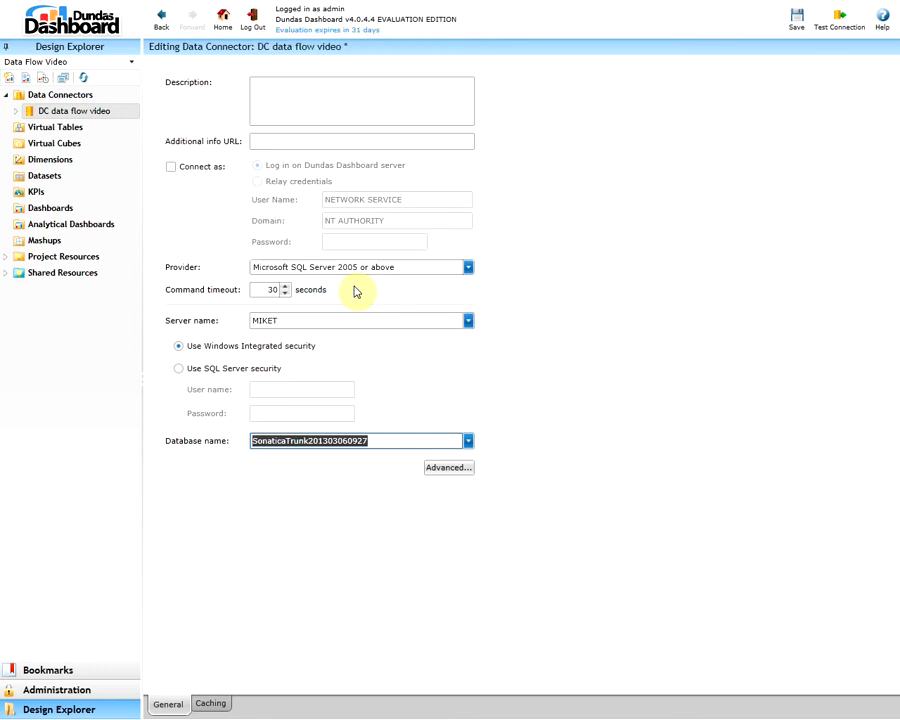
# Test the connection successfully, then save and discover the database's data structures.
pyautogui.click(836, 22)
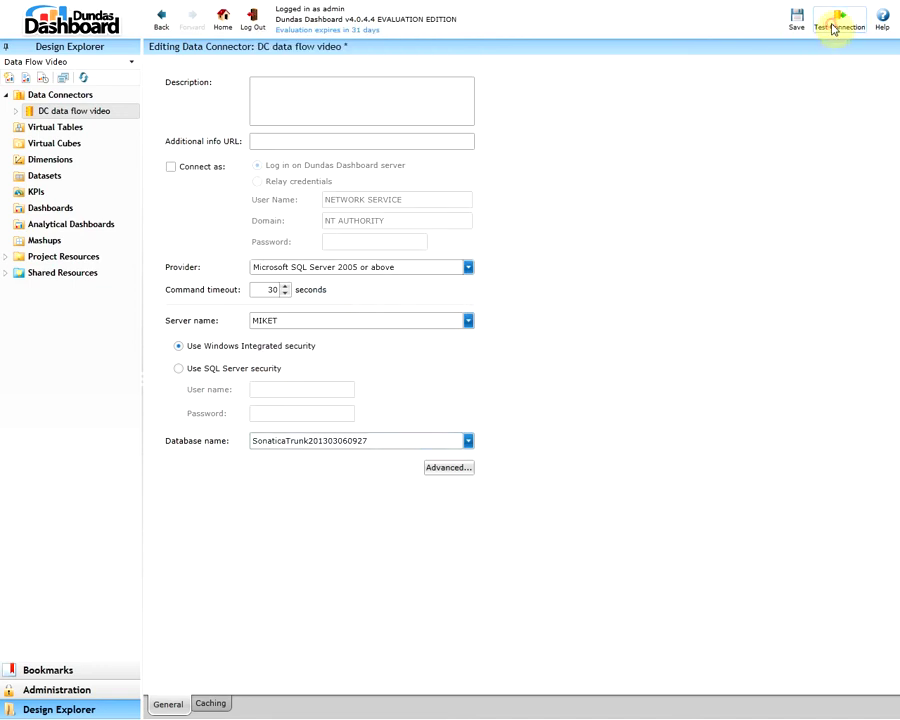
pyautogui.click(460, 381)
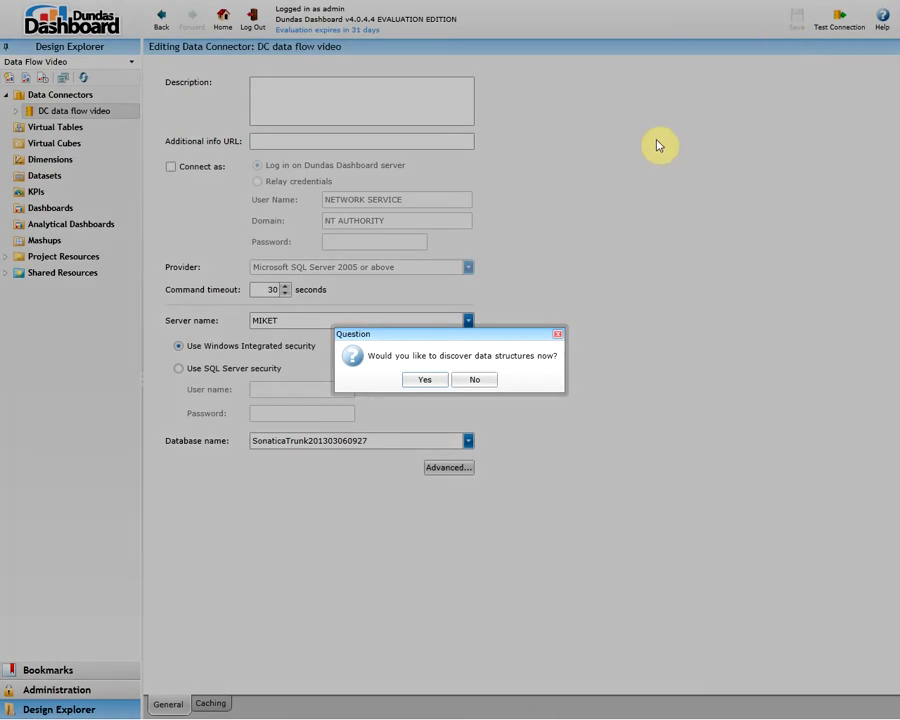
pyautogui.click(422, 381)
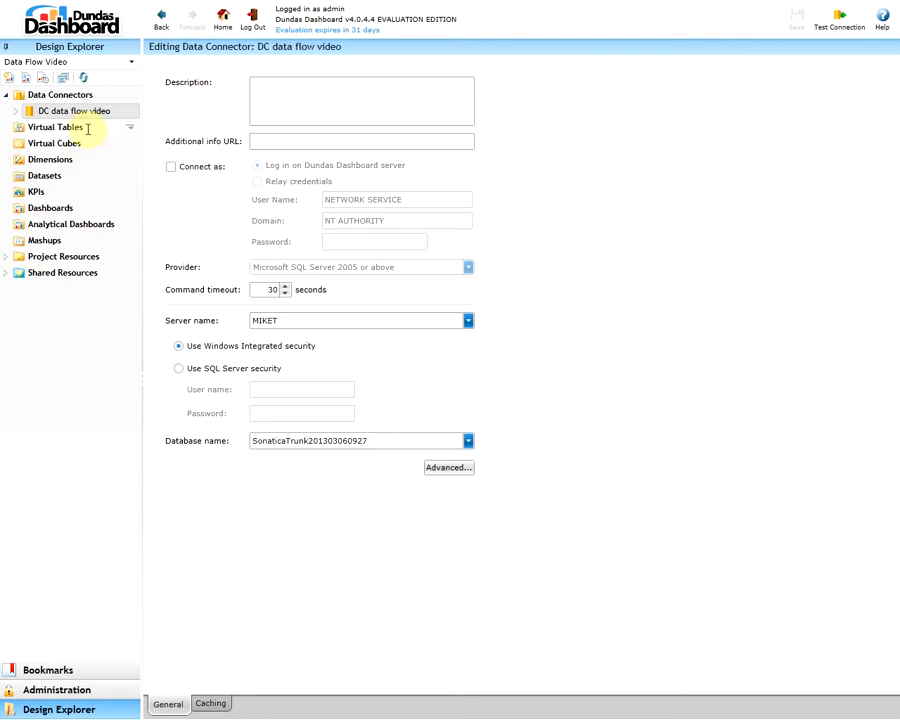
# Add a new virtual table named 'VT data flow video'.
pyautogui.click(128, 129)
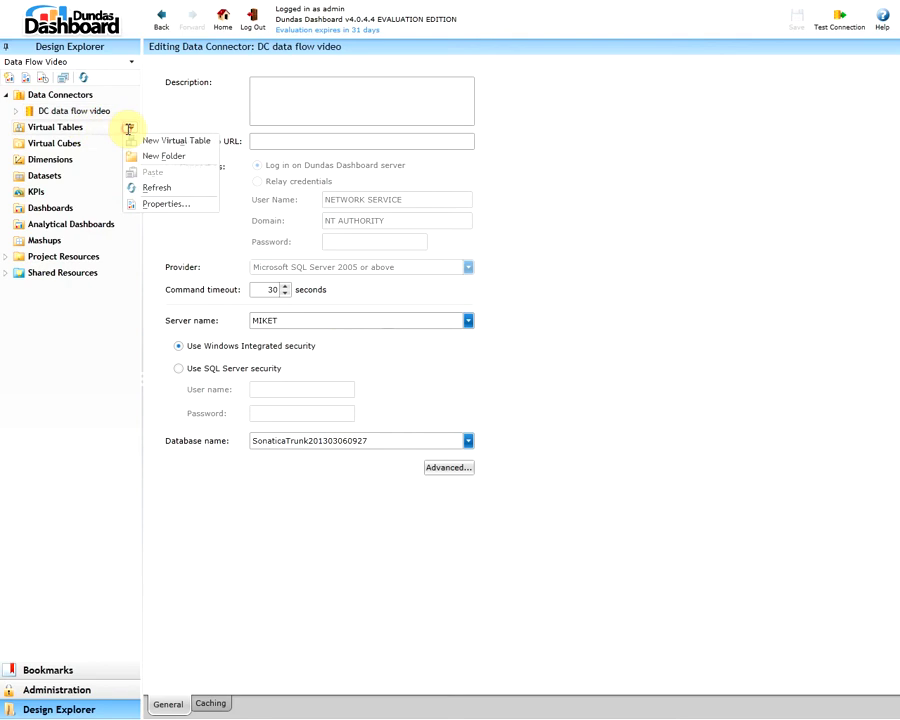
pyautogui.click(147, 140)
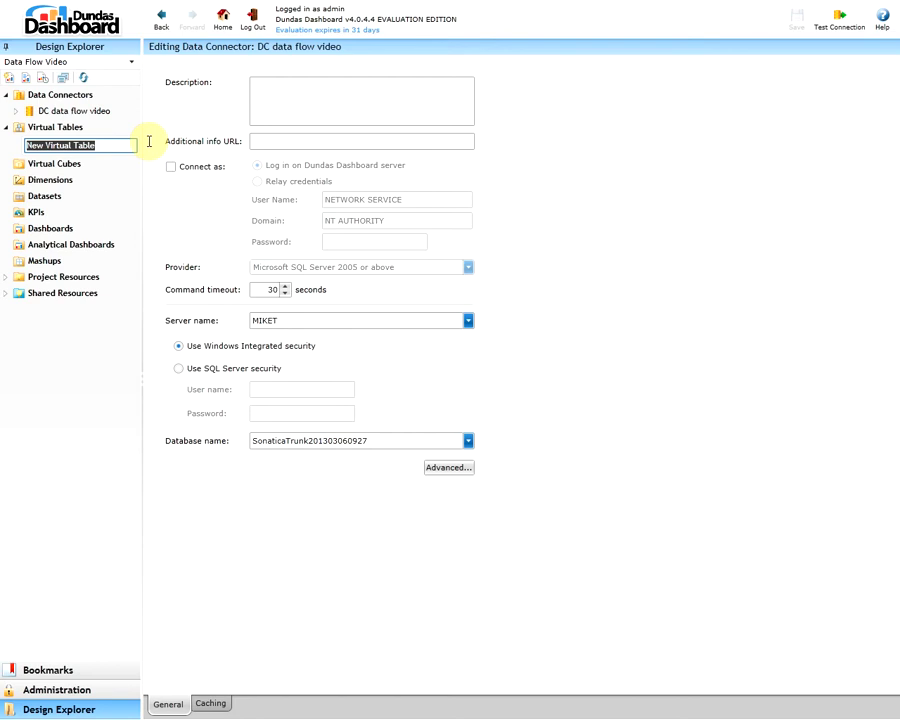
pyautogui.write('VT dat')
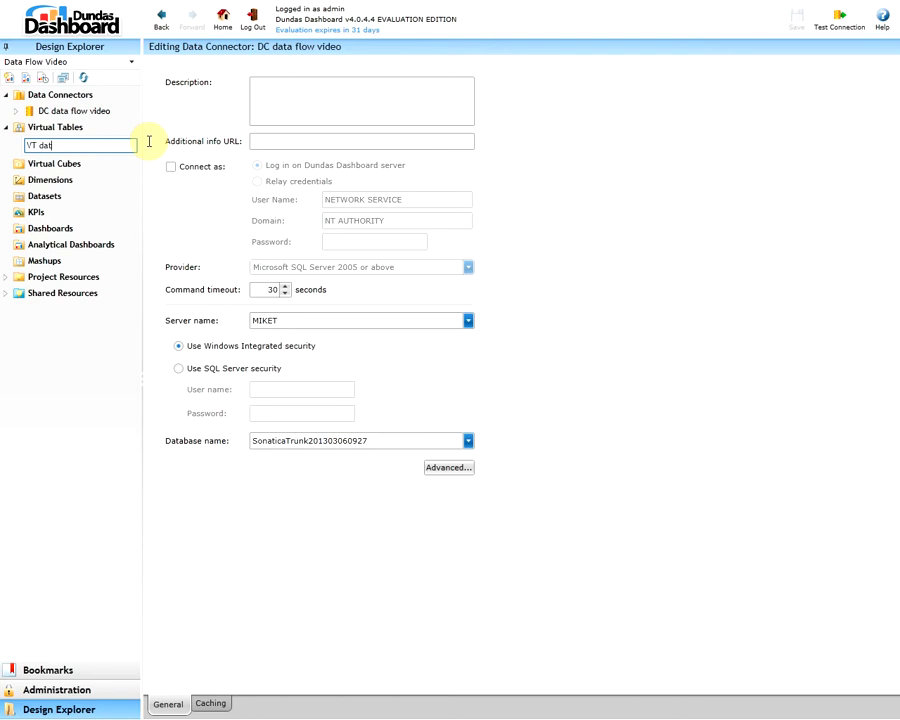
pyautogui.write('a flow video')
pyautogui.press('Return')
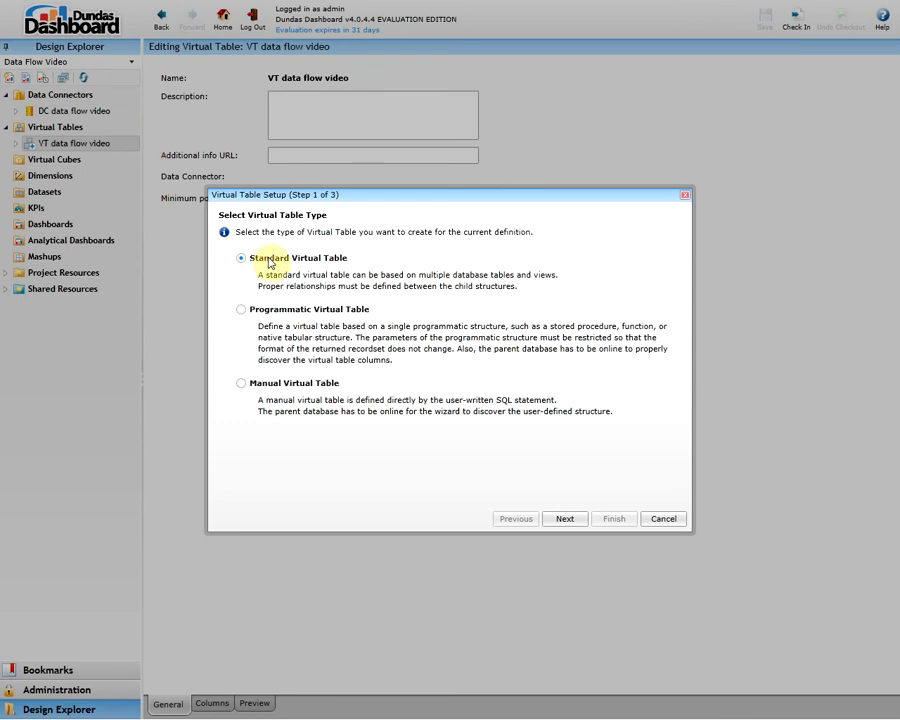
# Build it as a Standard table on DC data flow video using the _dd_downloads_by_month view.
pyautogui.click(564, 520)
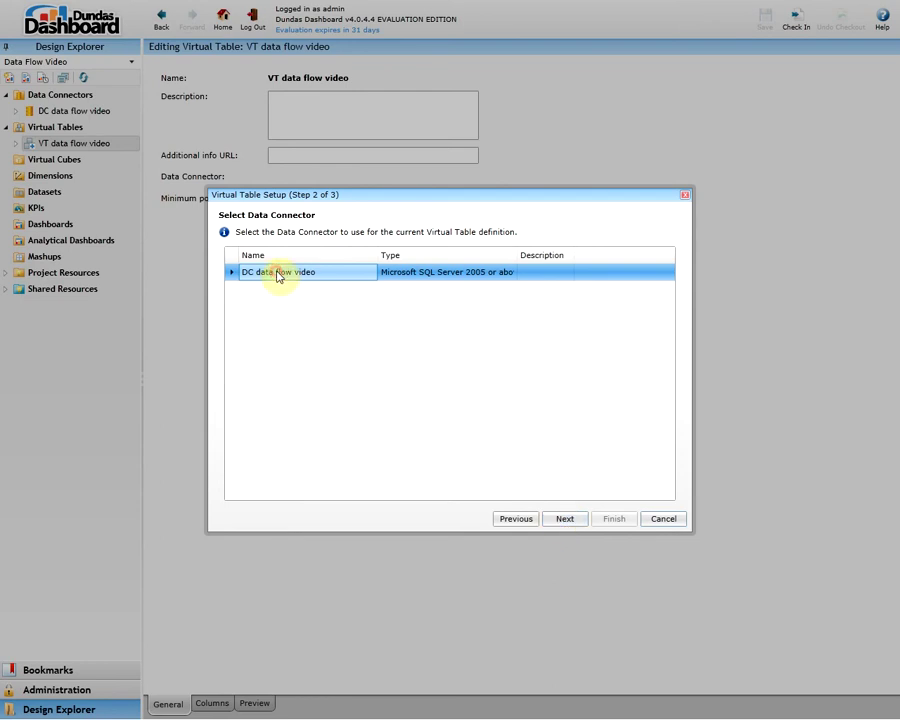
pyautogui.click(568, 518)
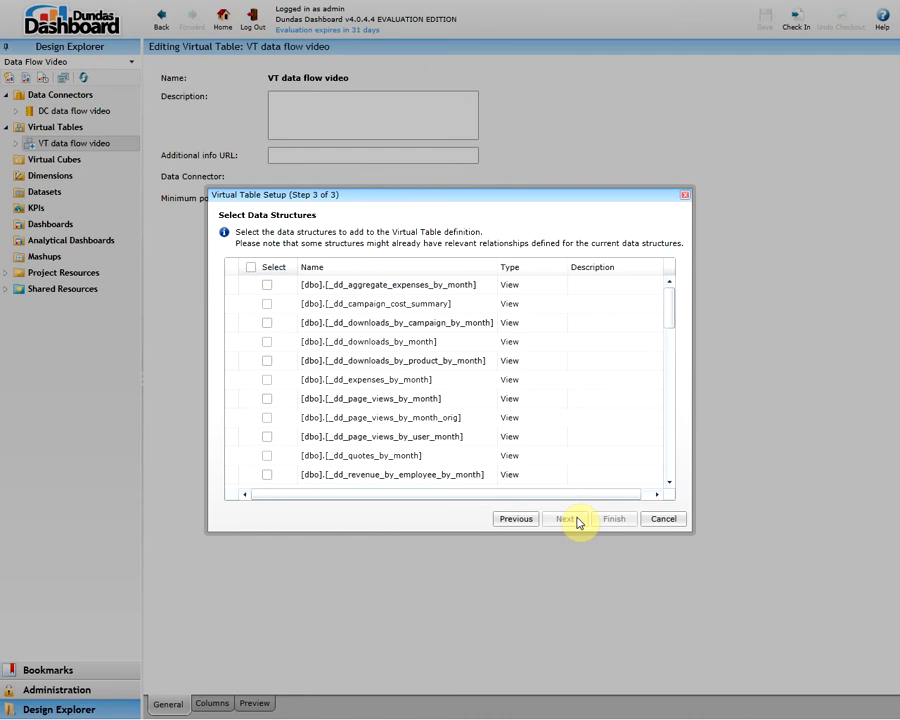
pyautogui.click(266, 342)
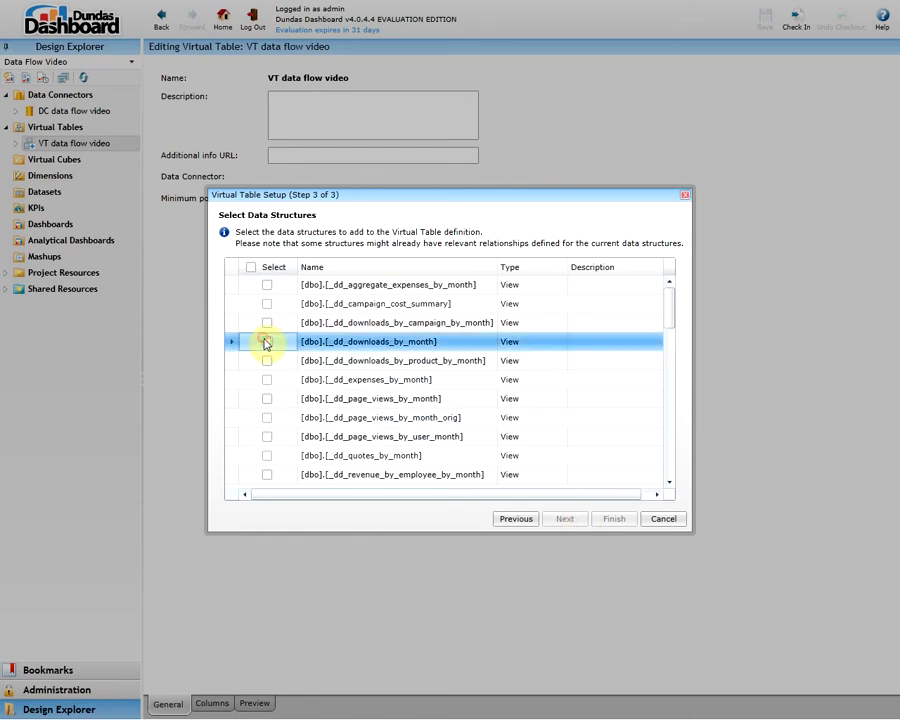
pyautogui.click(613, 518)
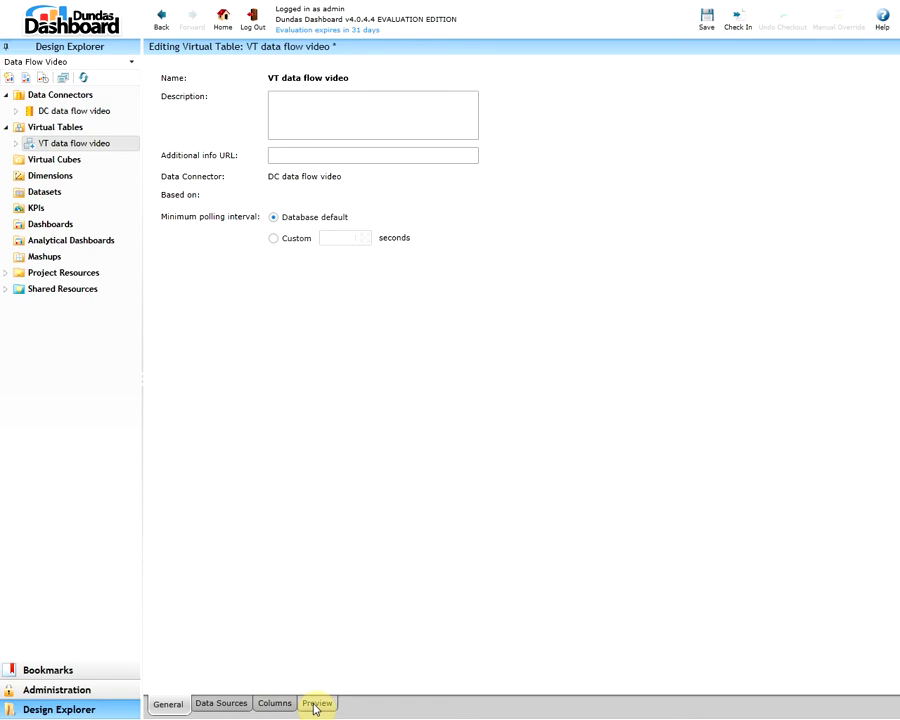
# Generate the SELECT query and preview 100 rows of Month and Downloads.
pyautogui.click(316, 704)
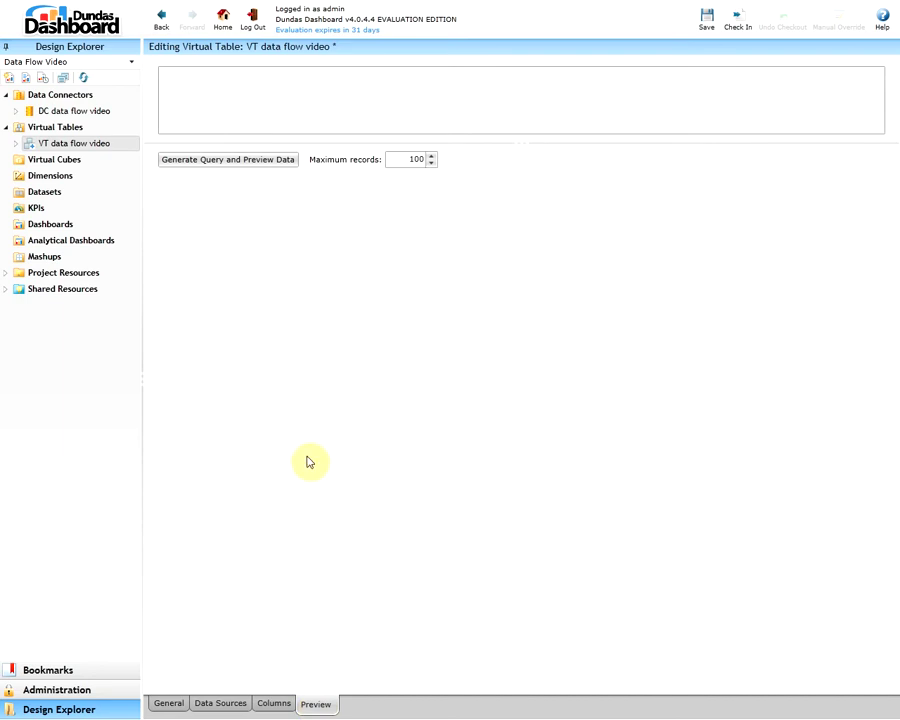
pyautogui.click(283, 168)
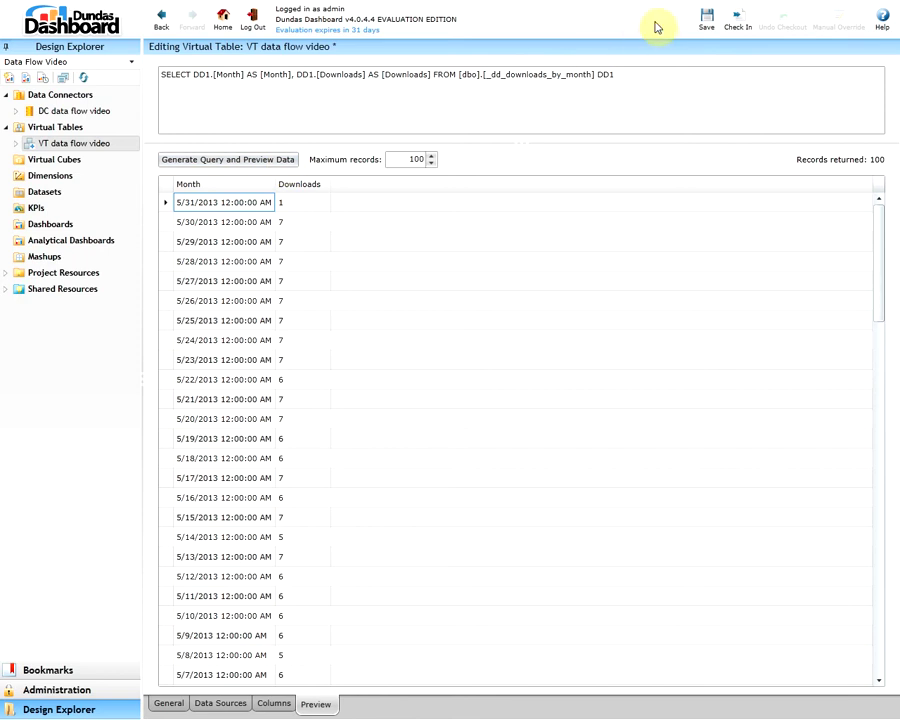
# Save VT data flow video and confirm checking it in.
pyautogui.click(704, 22)
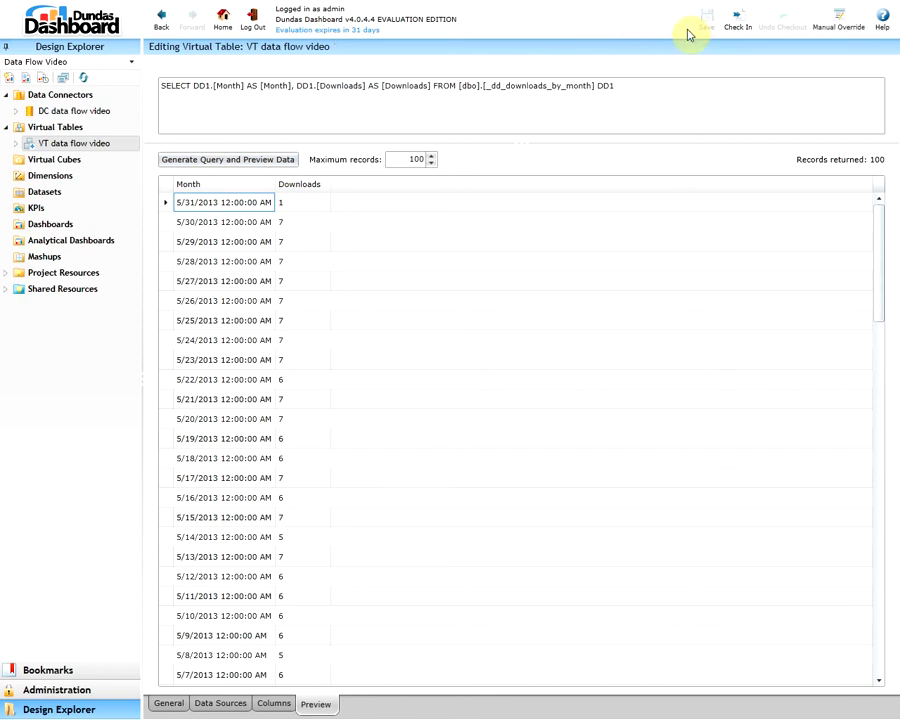
pyautogui.click(738, 24)
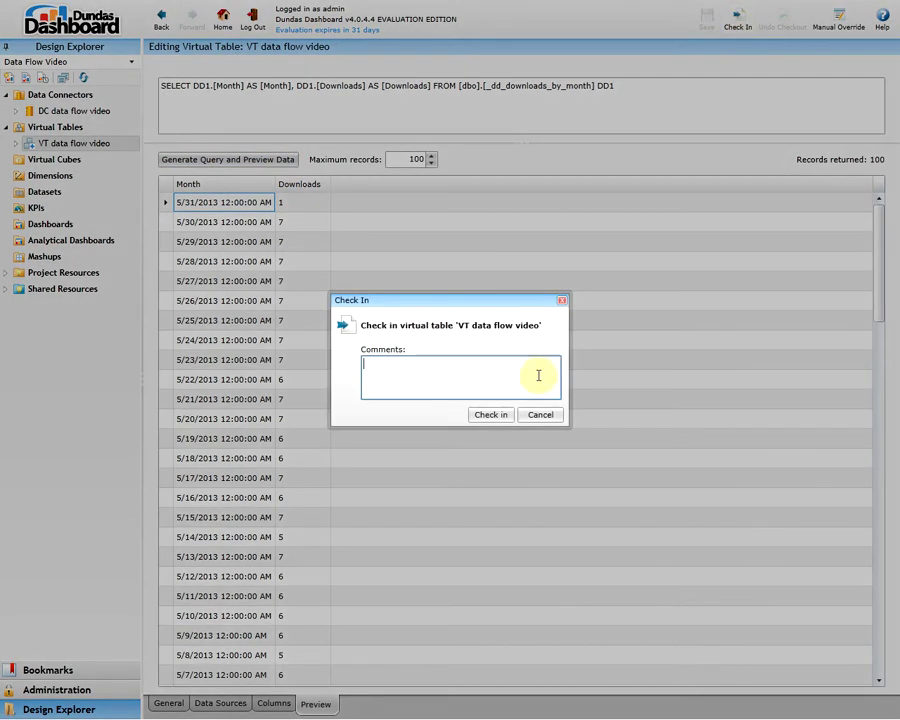
pyautogui.click(491, 416)
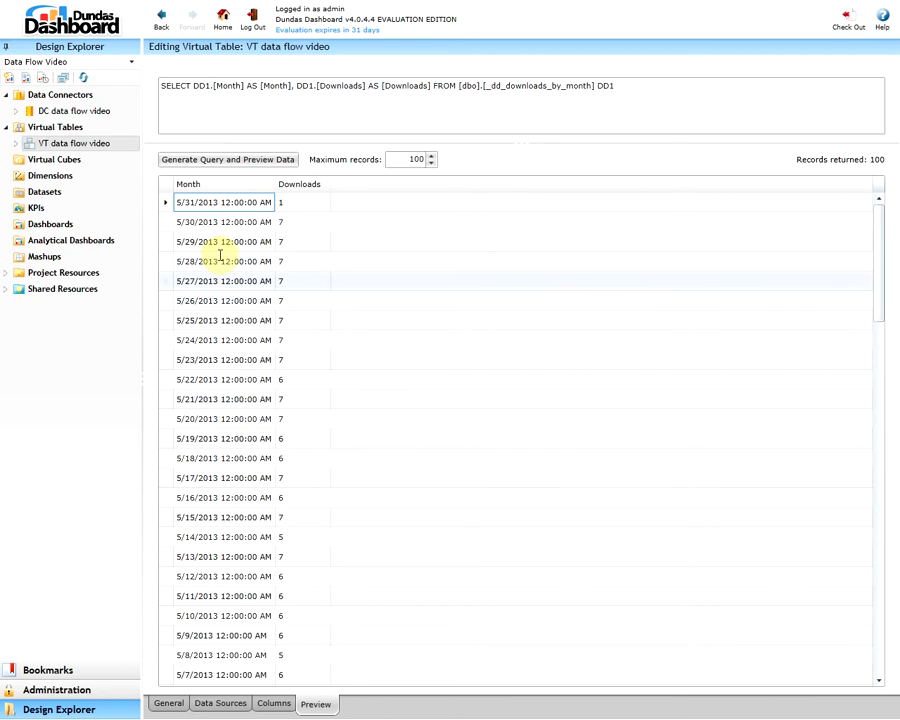
pyautogui.click(129, 189)
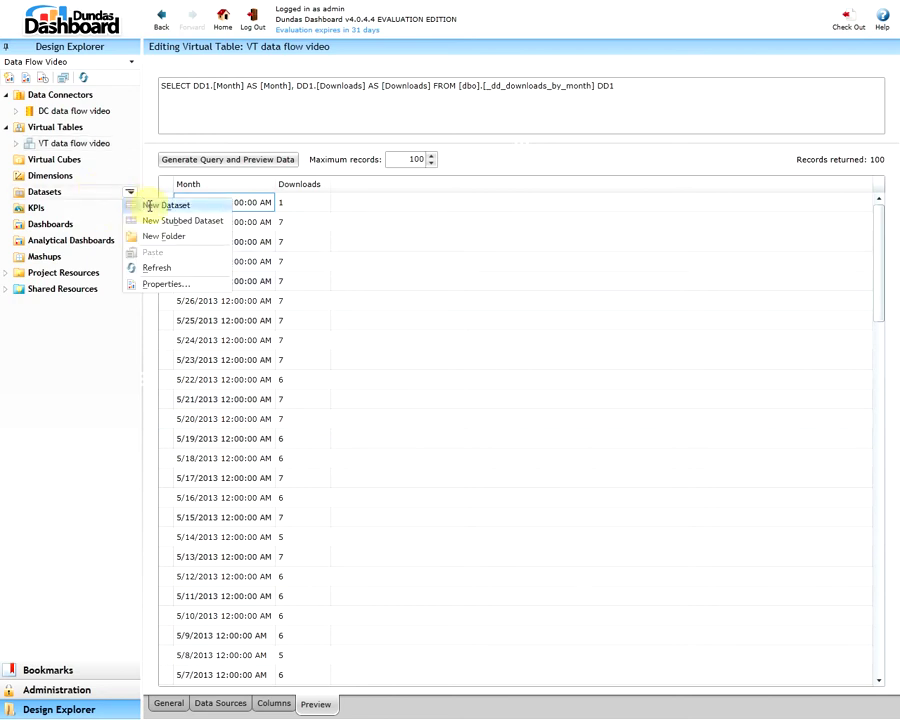
# Create a new dataset named 'Dataset data flow video'.
pyautogui.click(148, 204)
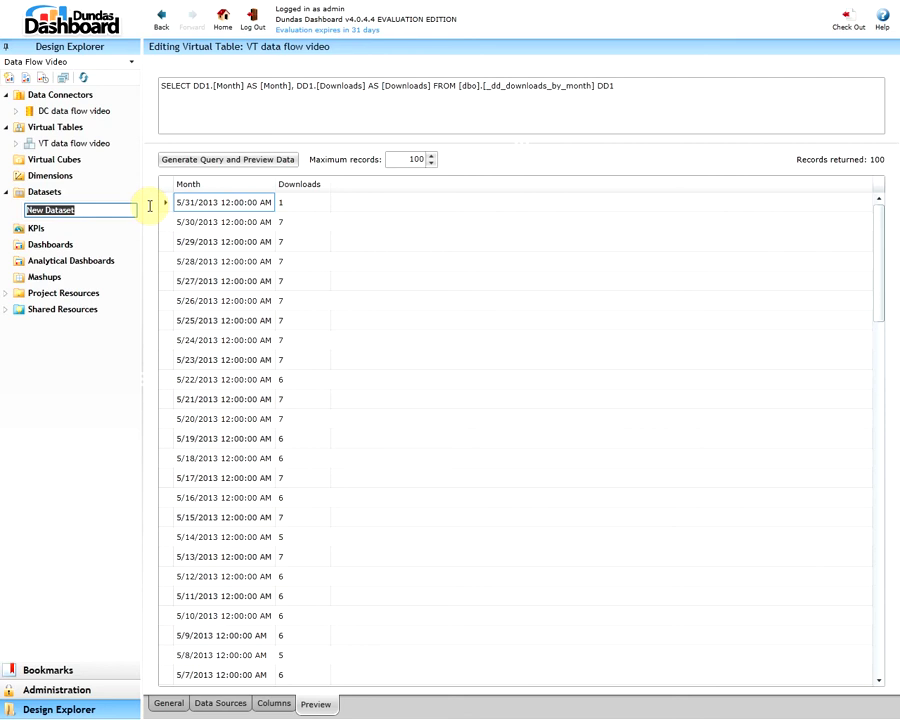
pyautogui.write('Dataset data flow video')
pyautogui.press('Return')
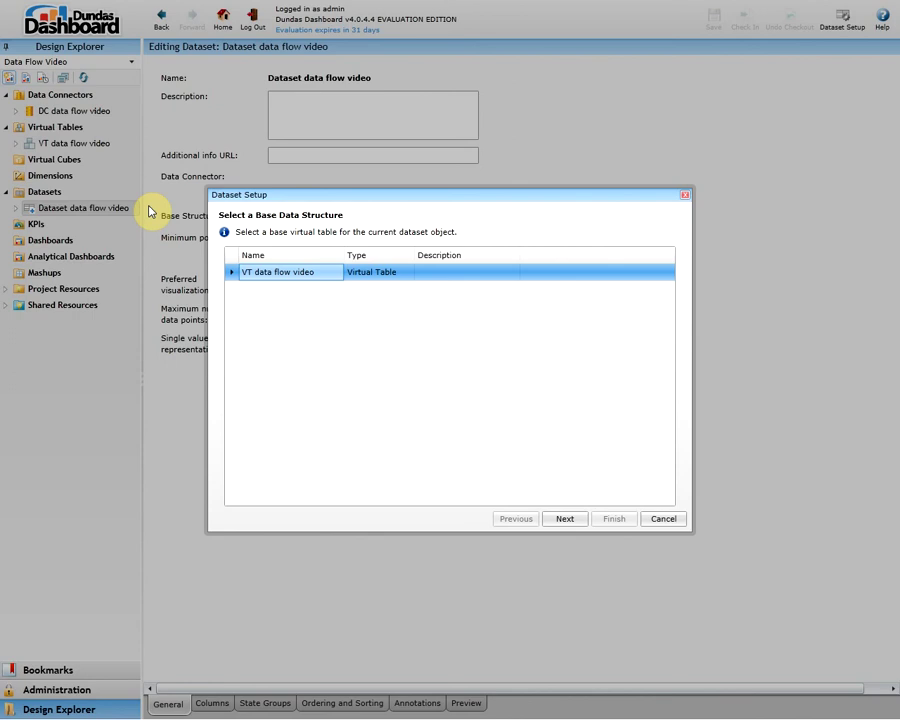
# Base it on VT data flow video, including the Downloads and Month fields.
pyautogui.click(576, 523)
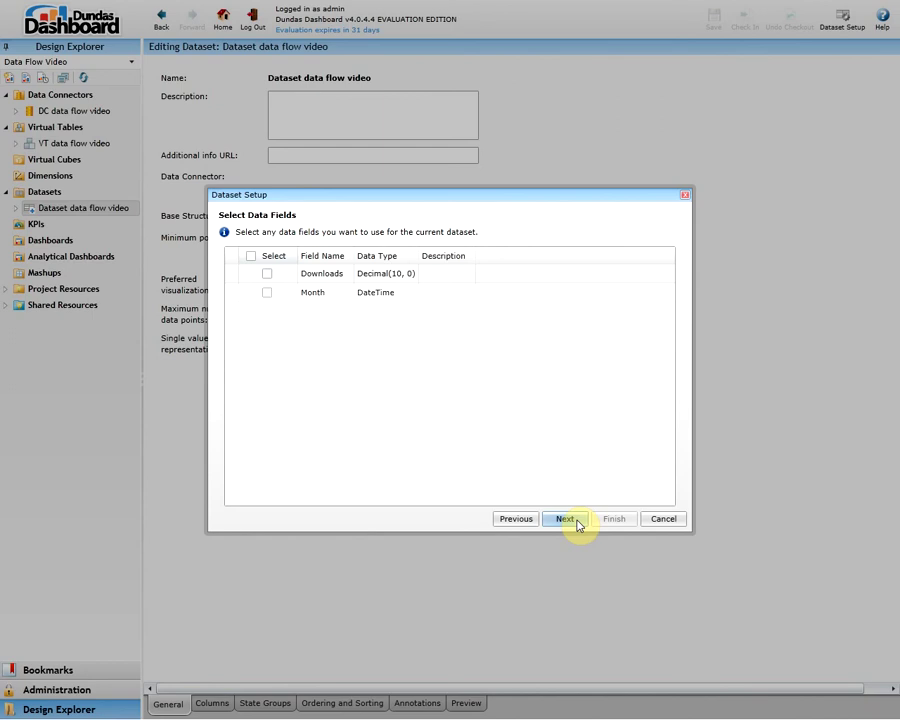
pyautogui.click(267, 273)
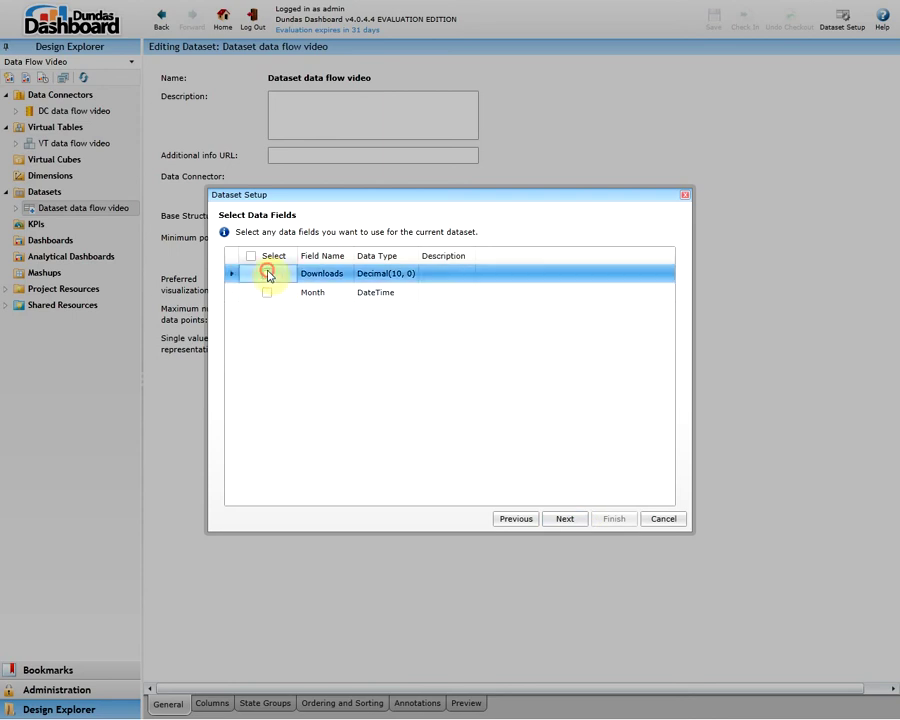
pyautogui.click(267, 294)
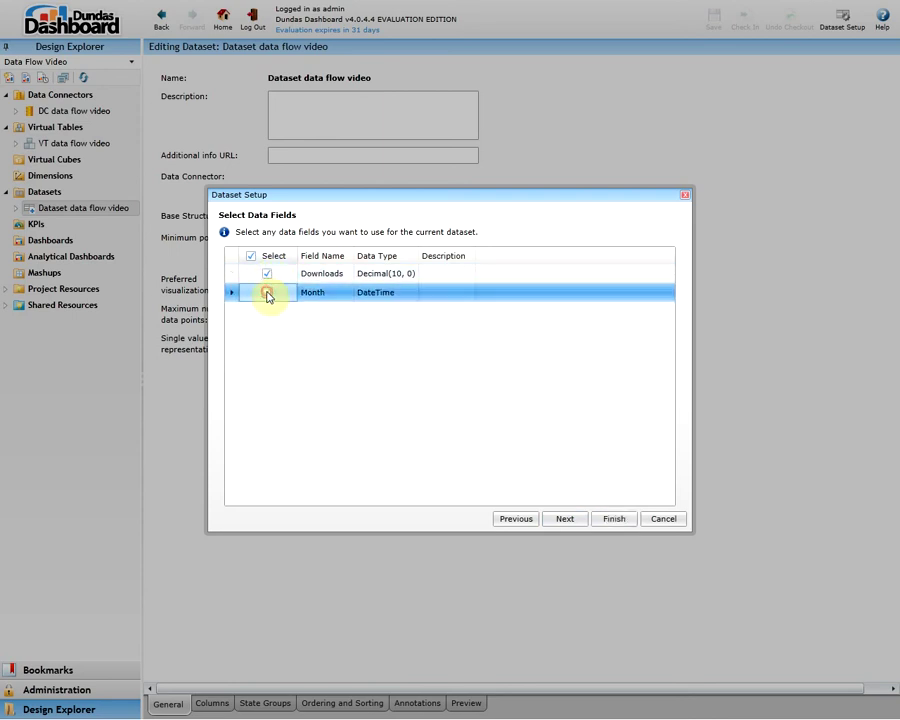
pyautogui.click(567, 519)
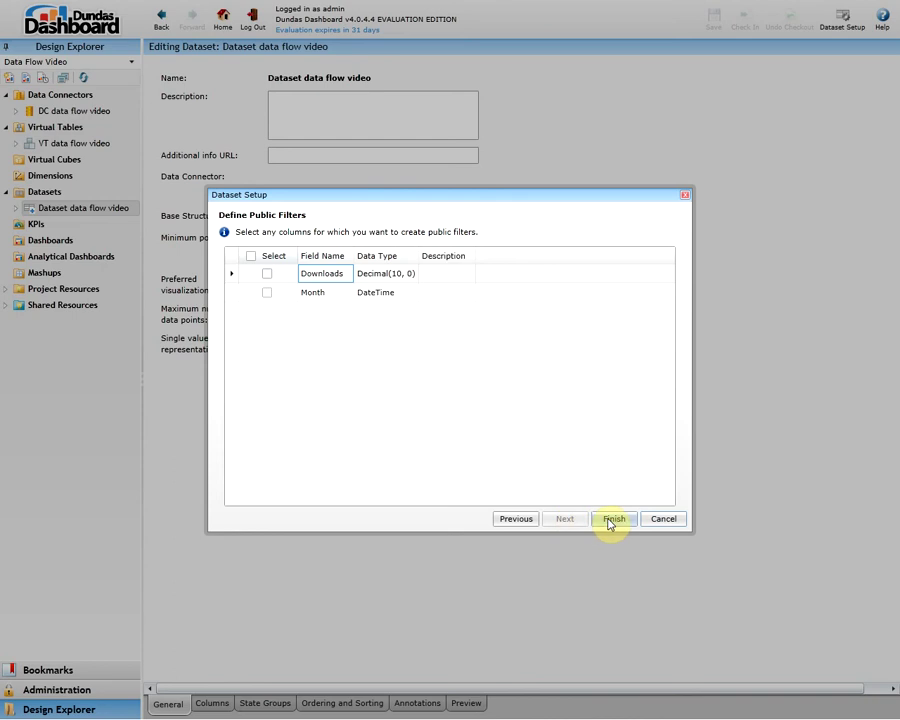
pyautogui.click(611, 520)
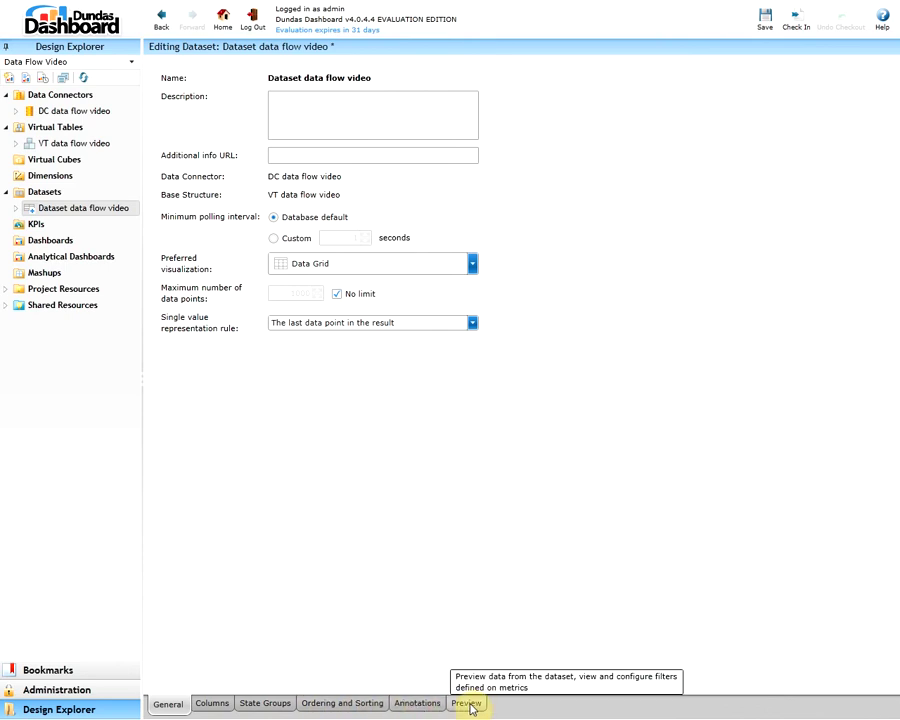
# Preview 100 Downloads and Month records, then save and check in the dataset.
pyautogui.click(466, 703)
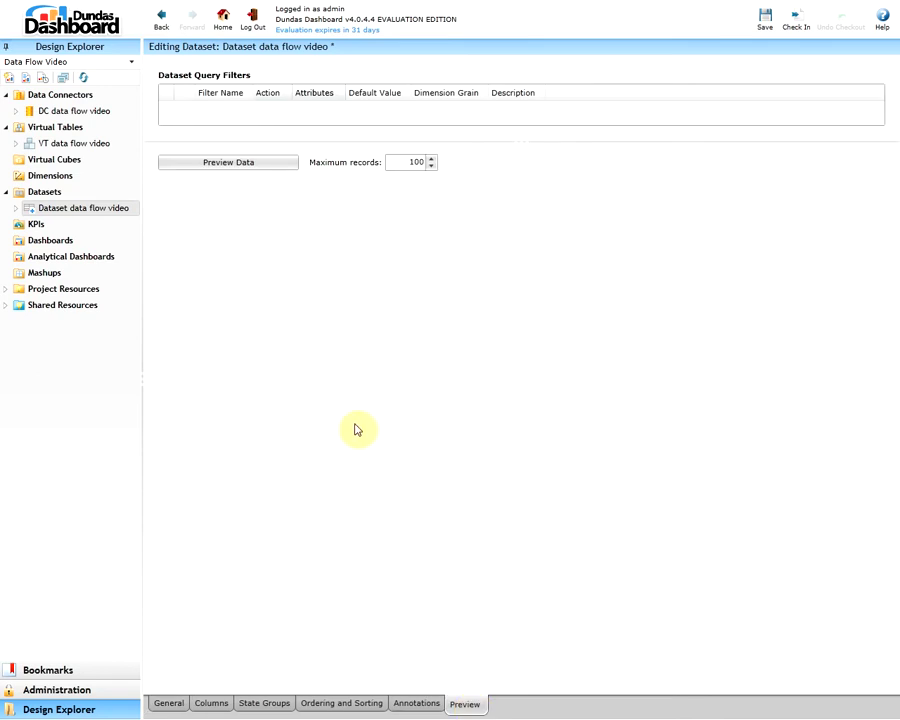
pyautogui.click(266, 166)
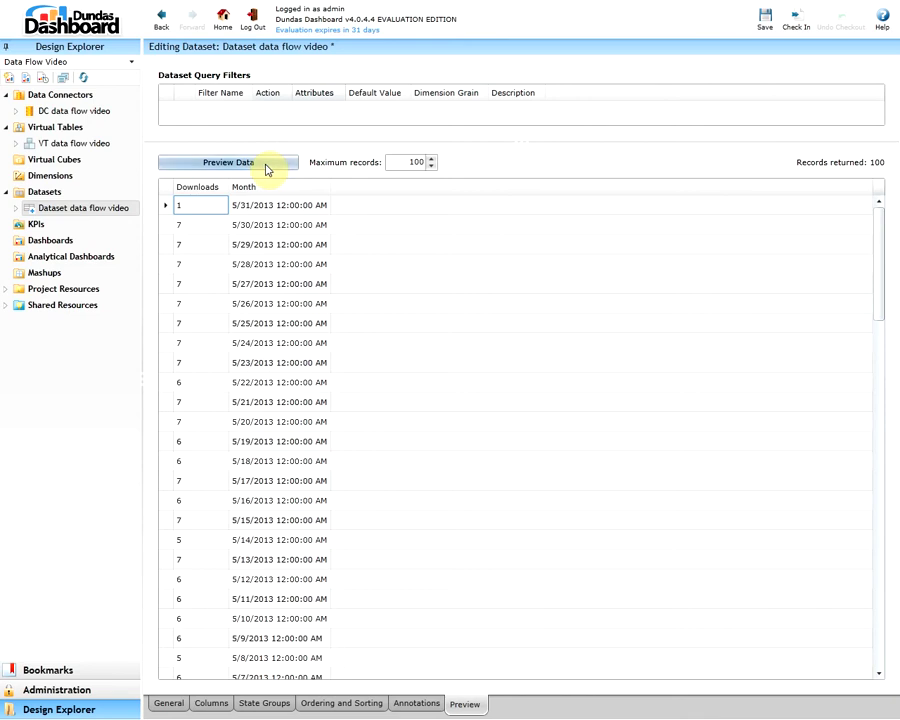
pyautogui.click(764, 22)
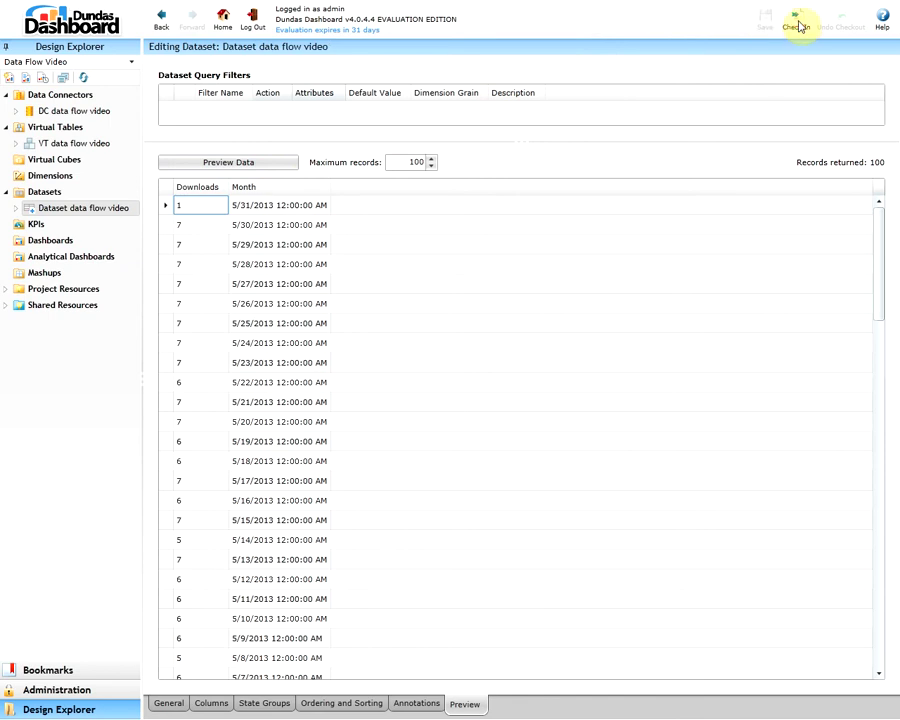
pyautogui.click(797, 22)
pyautogui.click(487, 415)
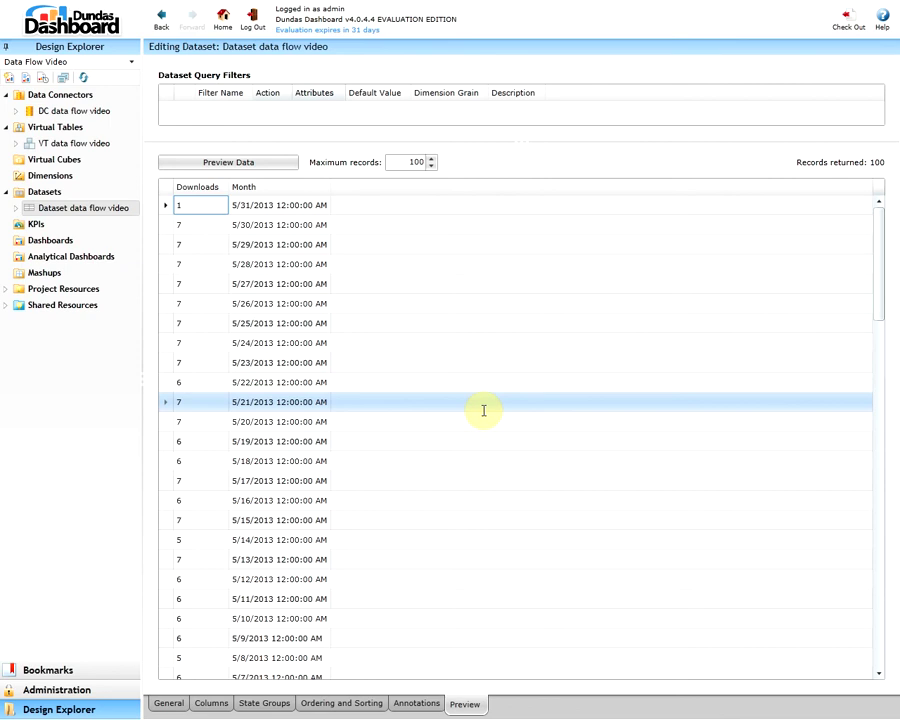
# Add a new dashboard named 'Dashboard data flow video' and open its canvas.
pyautogui.click(130, 241)
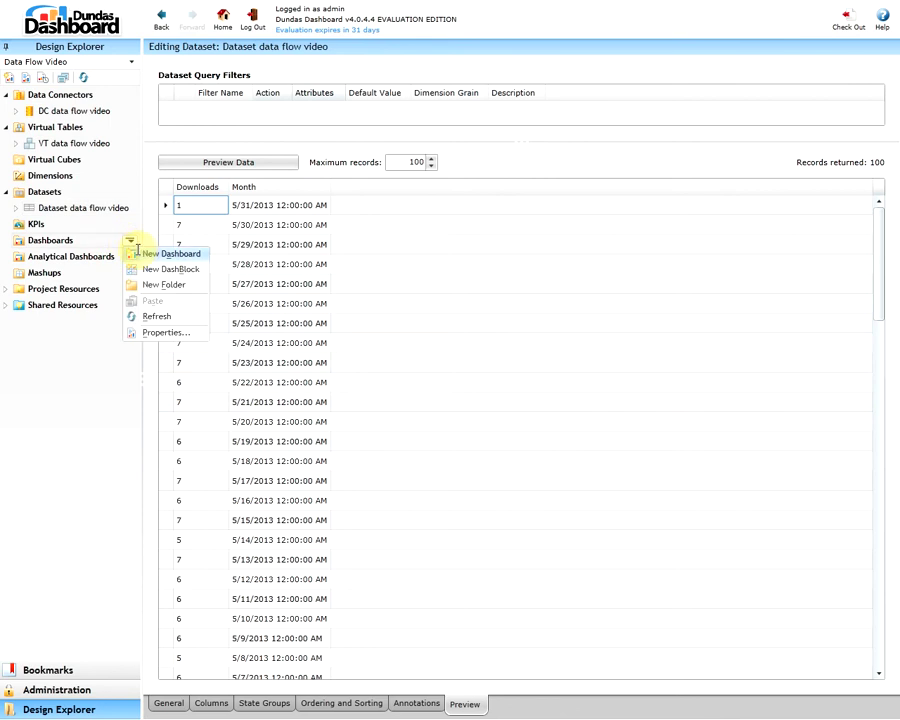
pyautogui.click(139, 252)
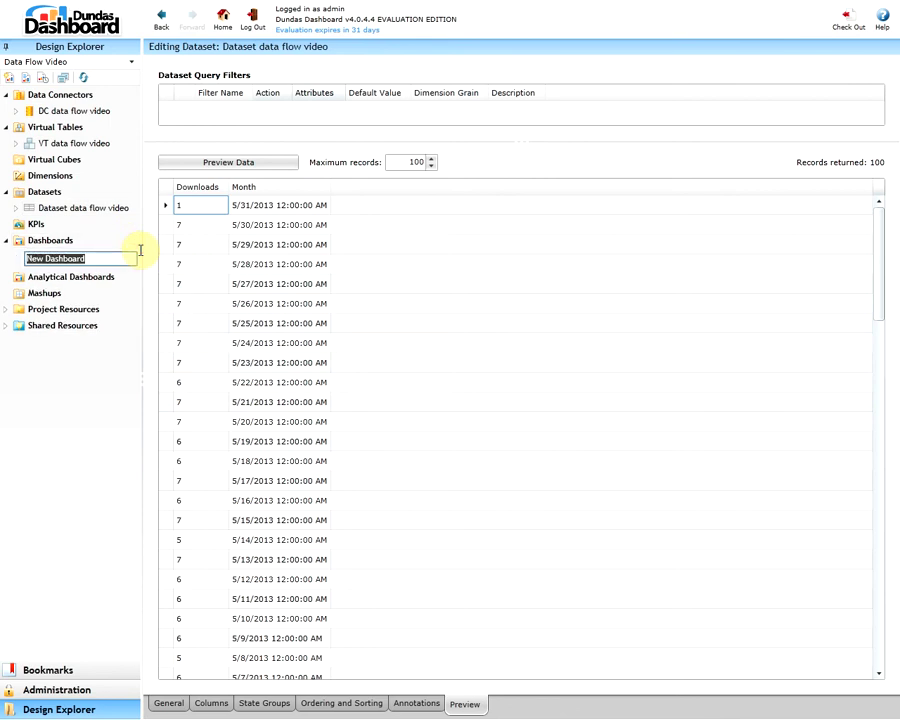
pyautogui.write('Dashbo')
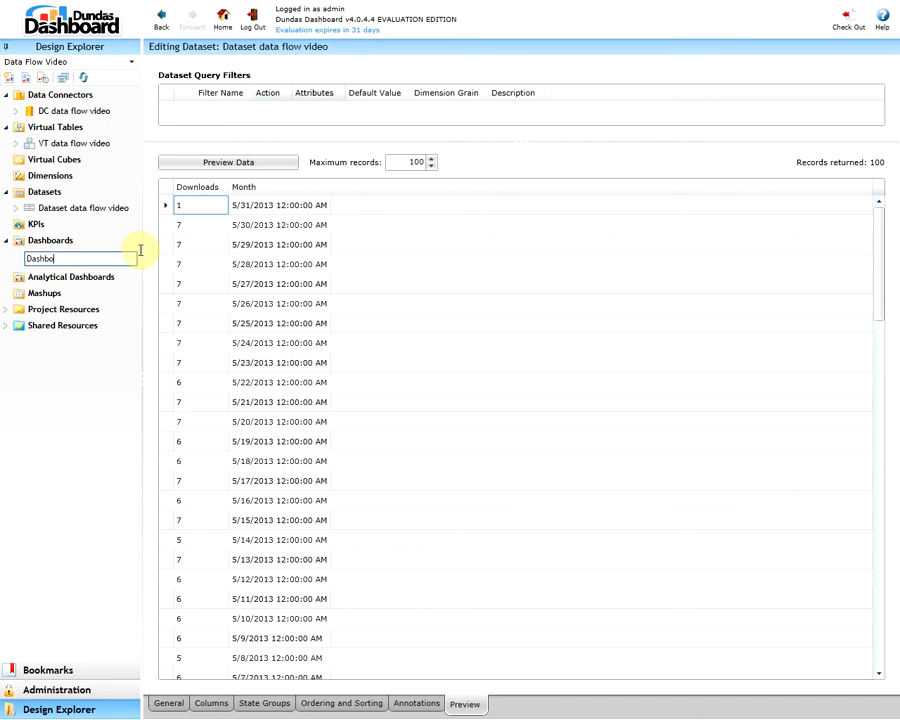
pyautogui.write('ard data flow video')
pyautogui.press('Return')
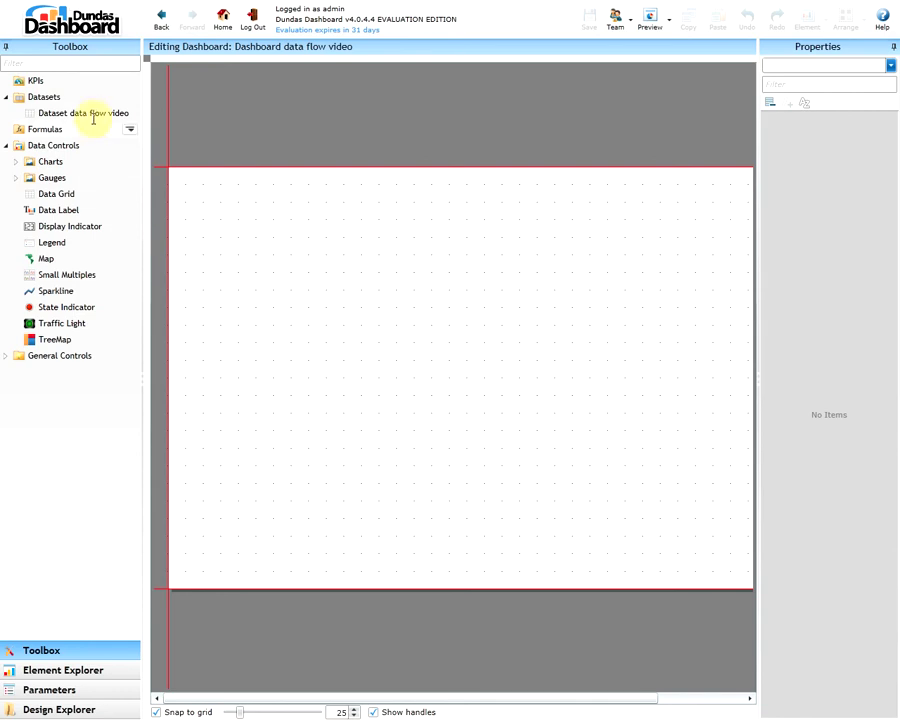
# Place Dataset data flow video on the canvas as a data grid showing all rows and columns.
pyautogui.moveTo(90, 113); pyautogui.dragTo(349, 312)
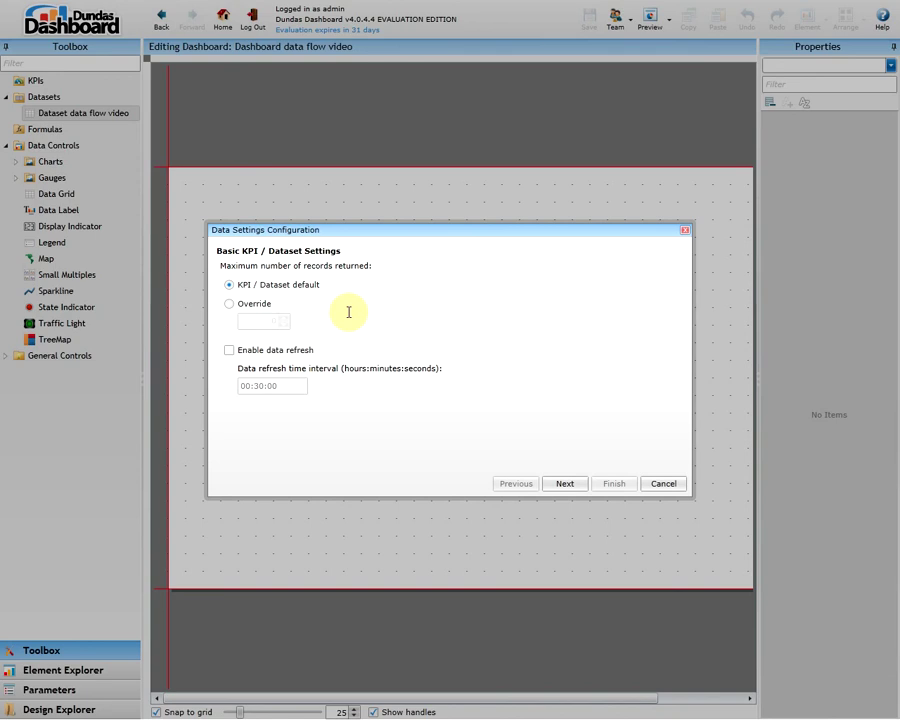
pyautogui.click(566, 483)
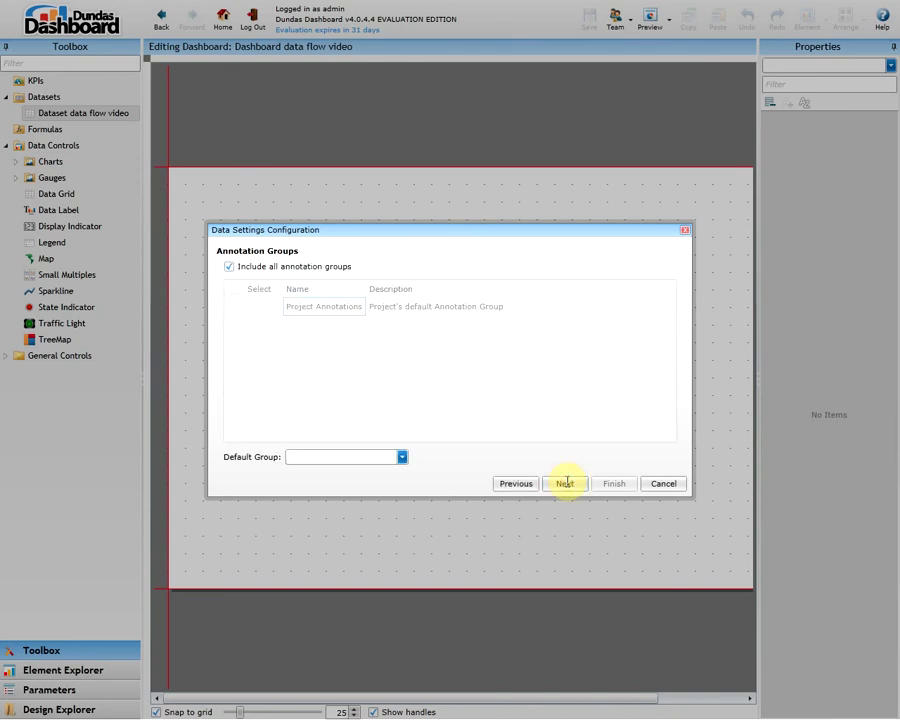
pyautogui.click(566, 483)
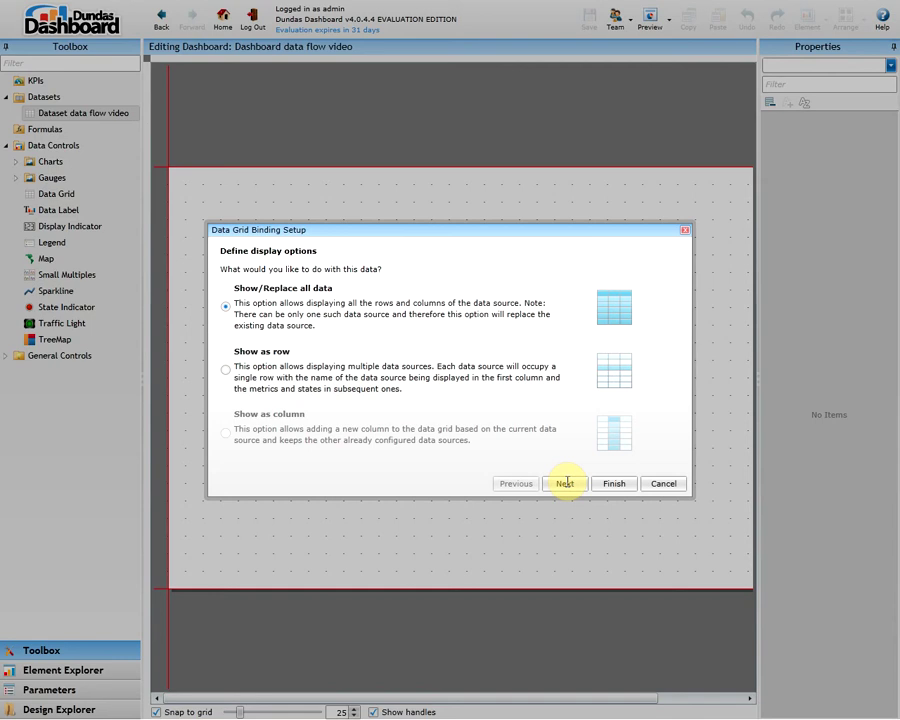
pyautogui.click(223, 307)
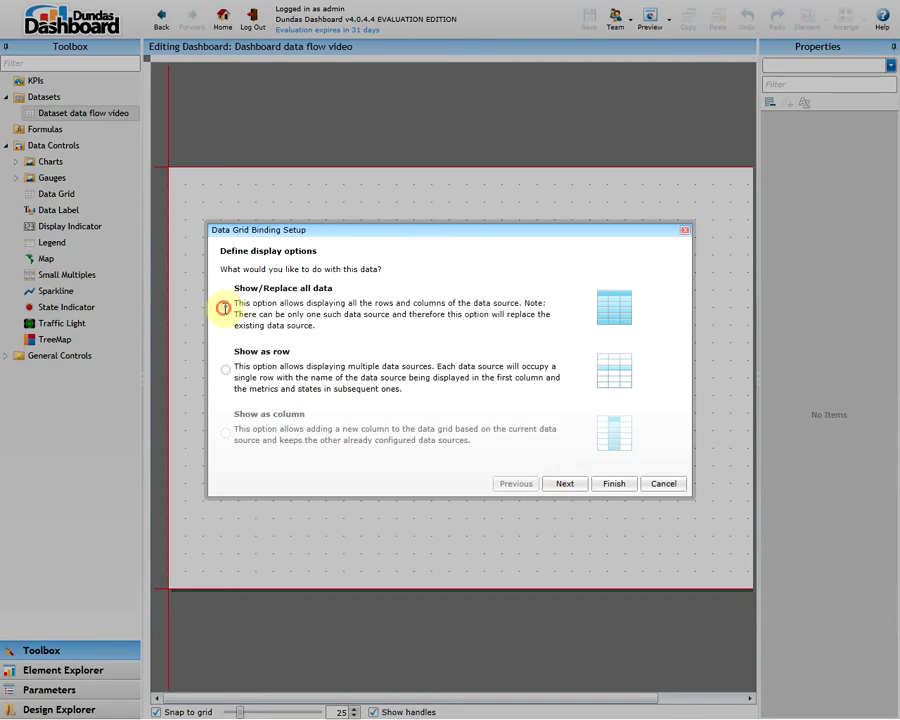
pyautogui.click(615, 483)
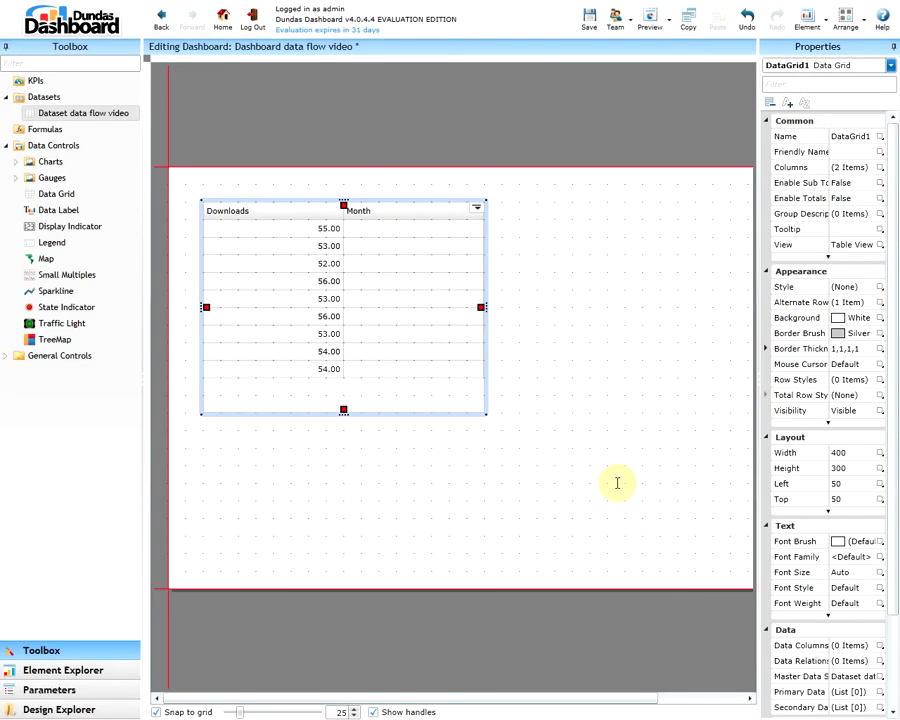
# Save the dashboard and preview the grid of daily Downloads values with Month dates from 5/31/2013.
pyautogui.click(592, 20)
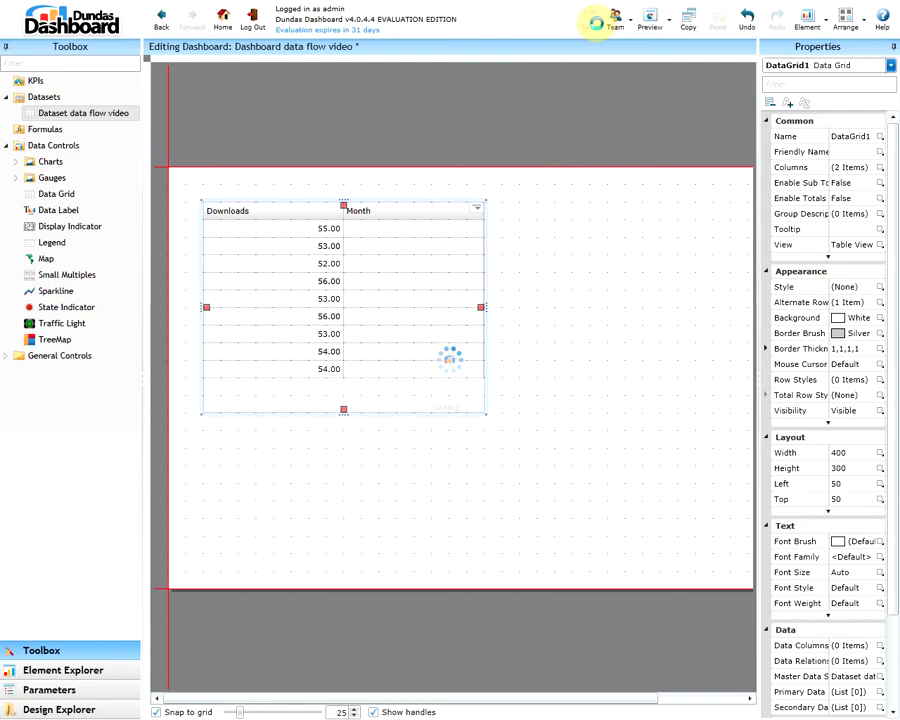
pyautogui.click(650, 22)
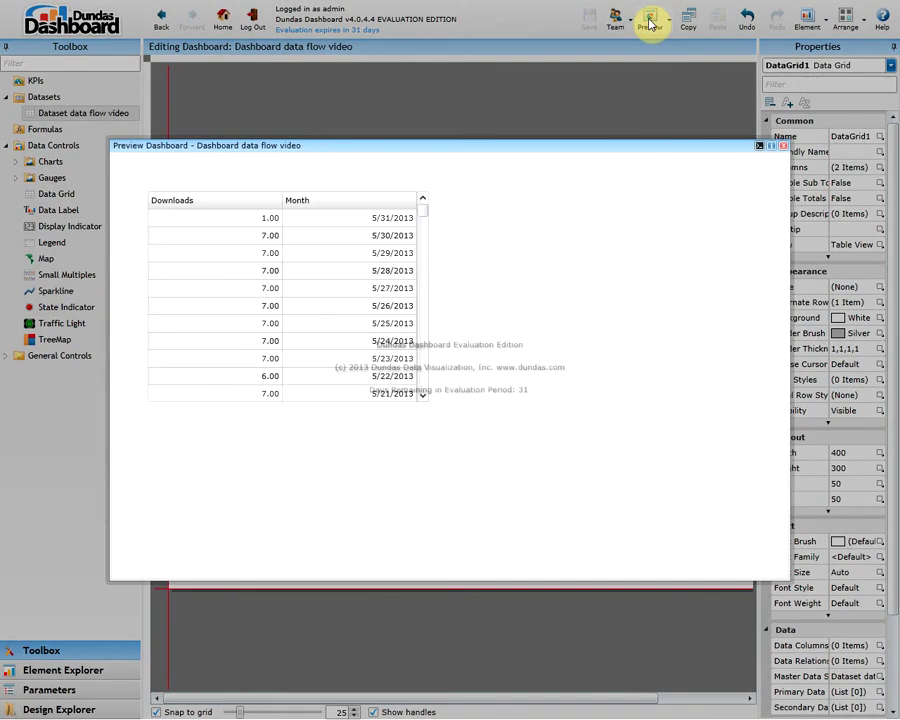